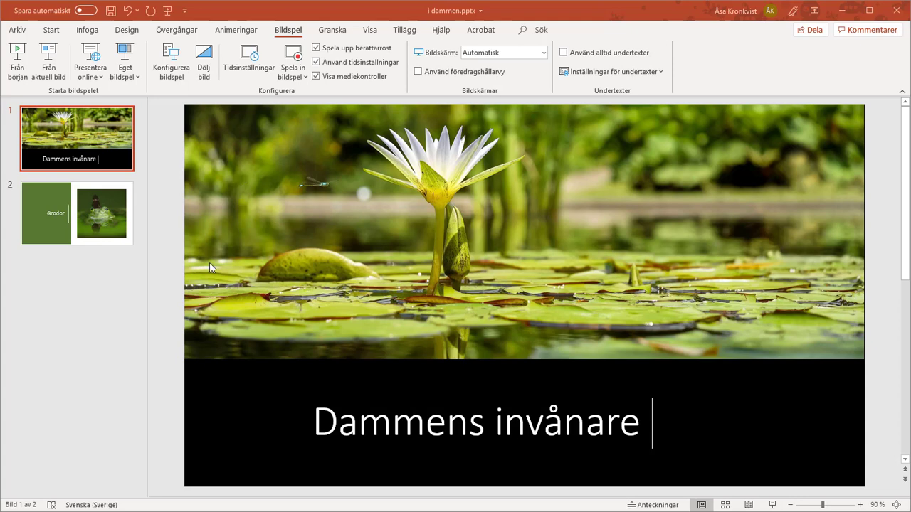
# Insert the ljud1.wav sound file from the computer onto the title slide
pyautogui.hotkey('alt', 'Tab')
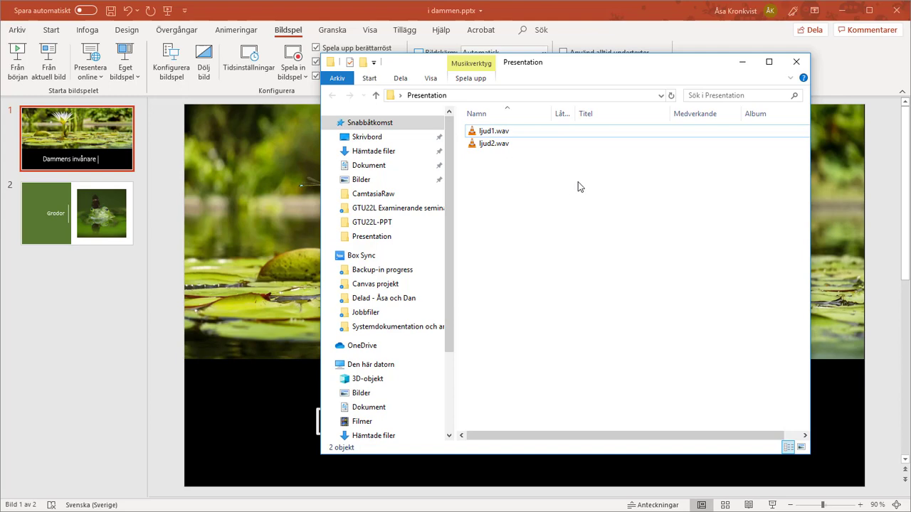
pyautogui.click(566, 12)
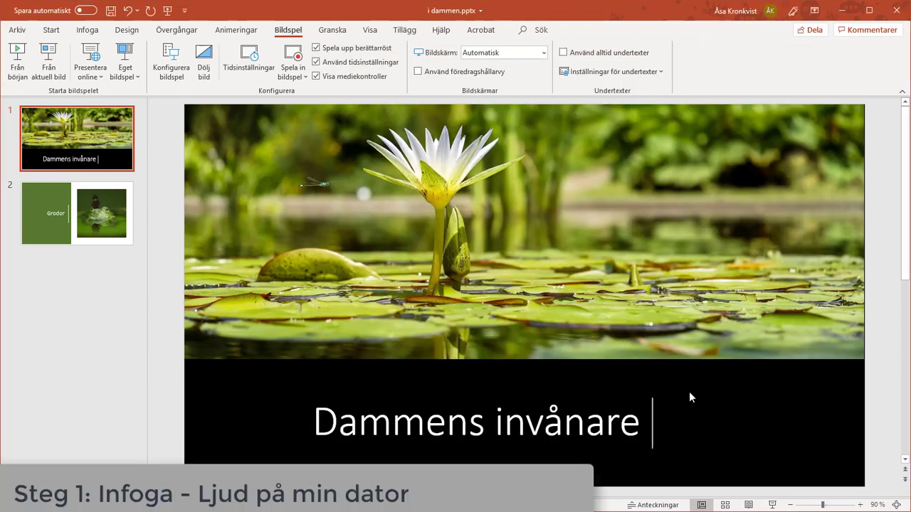
pyautogui.click(85, 31)
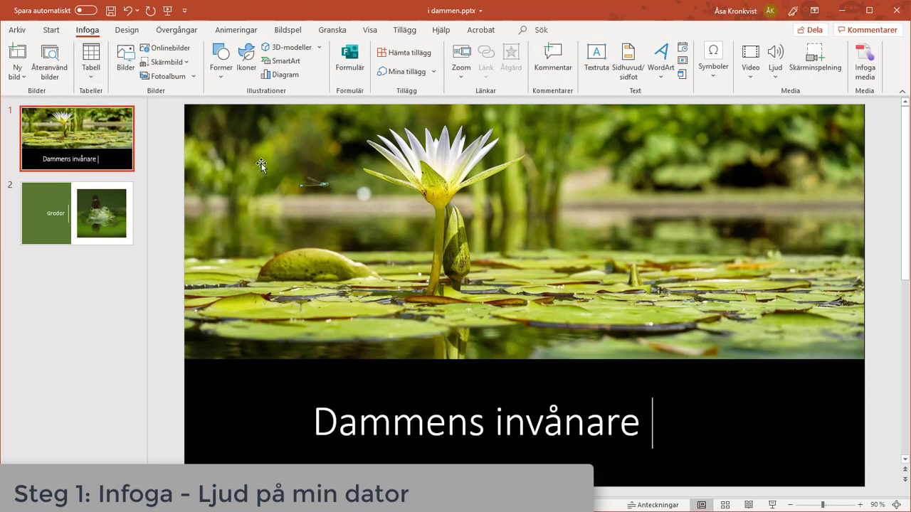
pyautogui.click(778, 77)
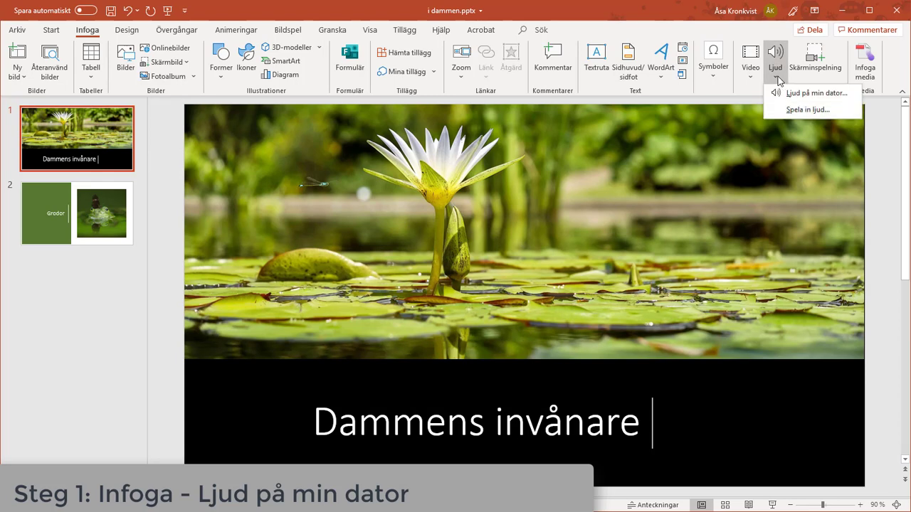
pyautogui.click(784, 92)
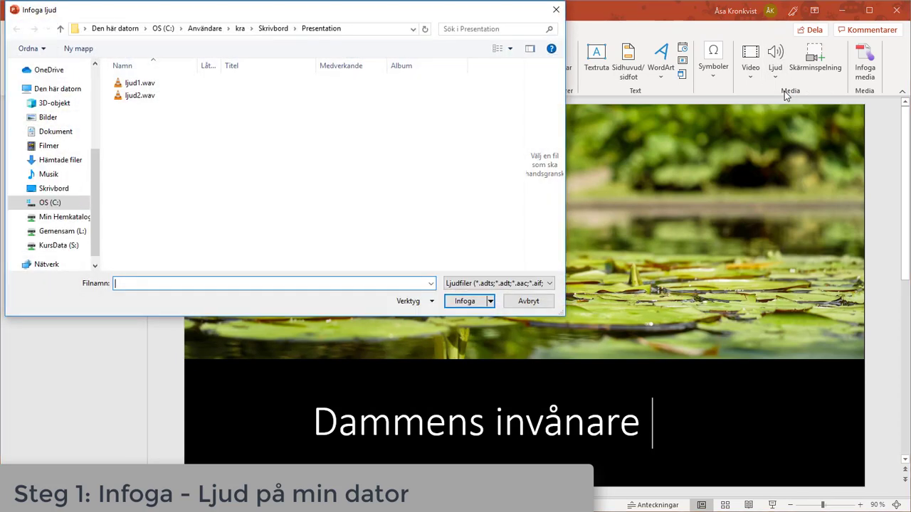
pyautogui.click(128, 86)
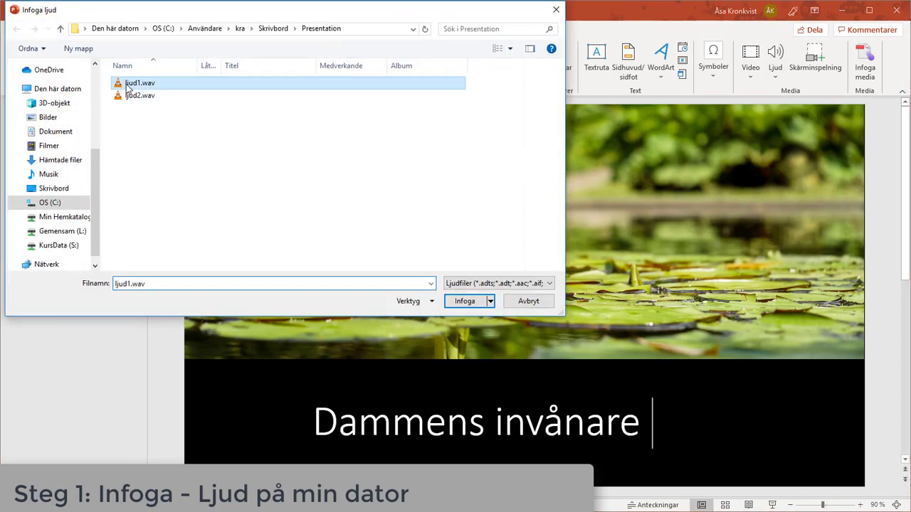
pyautogui.click(459, 307)
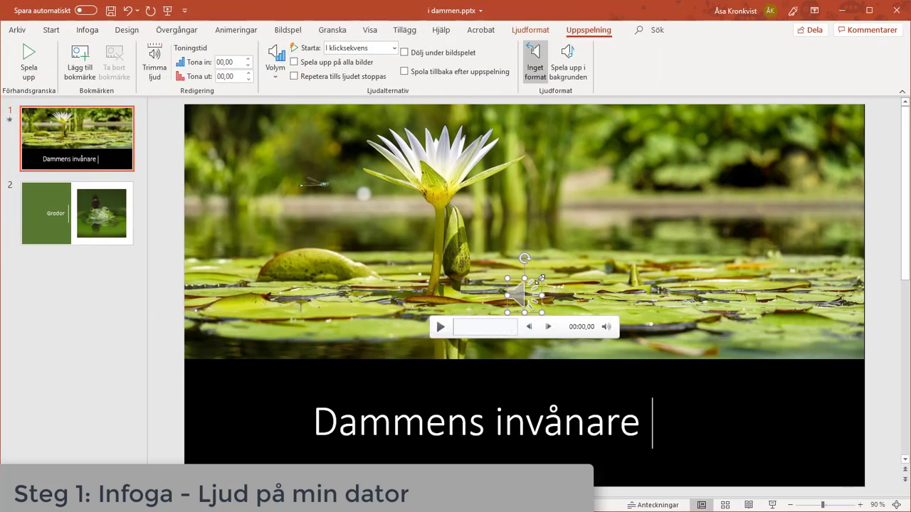
# Shrink the sound icon into the bottom-right corner and set it to start Automatiskt
pyautogui.moveTo(541, 278)
pyautogui.mouseDown()
pyautogui.moveTo(527, 295)
pyautogui.moveTo(581, 336)
pyautogui.moveTo(846, 466)
pyautogui.mouseUp()
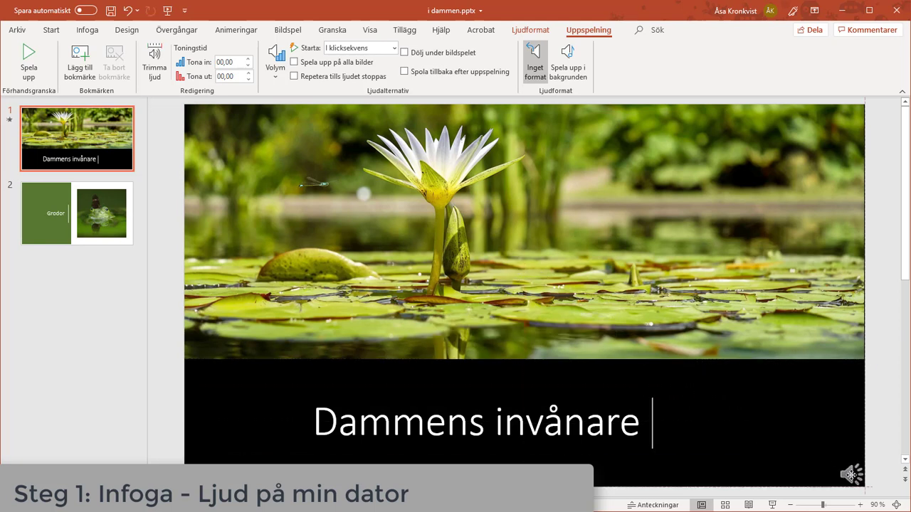
pyautogui.moveTo(852, 474)
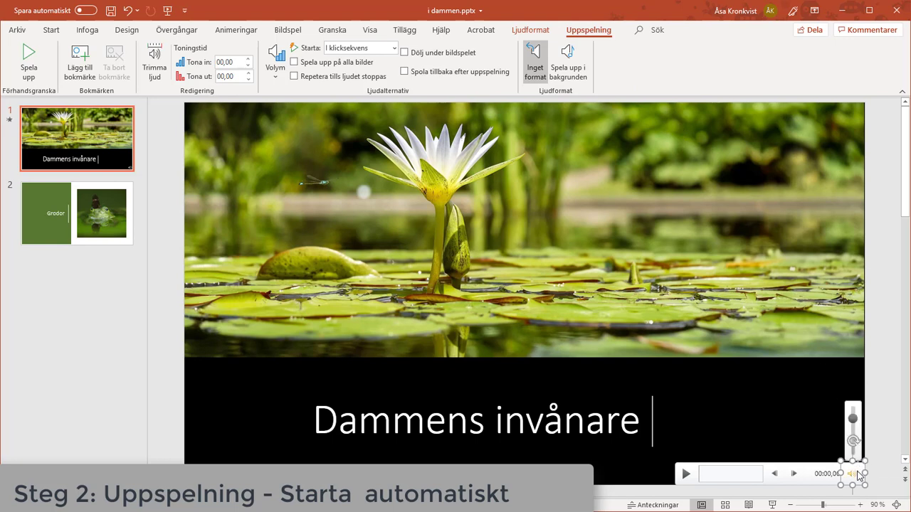
pyautogui.click(395, 50)
pyautogui.click(368, 77)
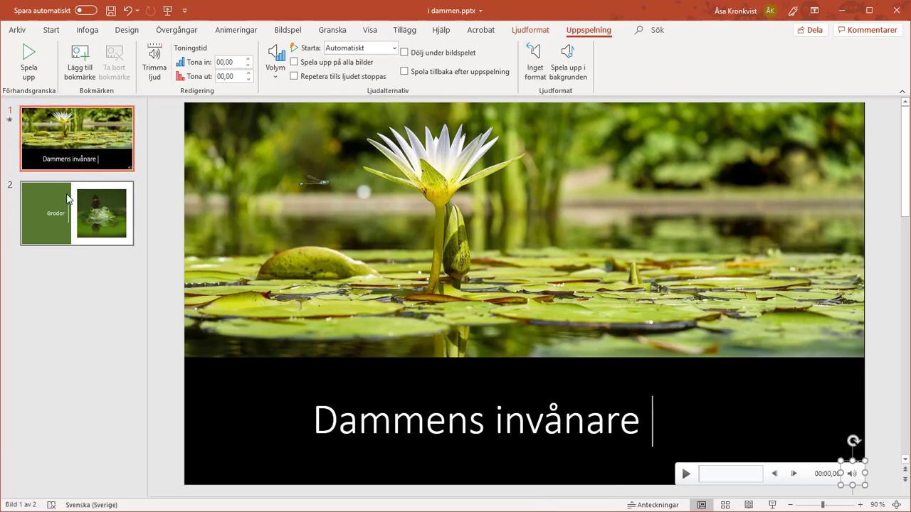
# Insert the ljud2.wav sound file onto the Grodor slide
pyautogui.click(68, 200)
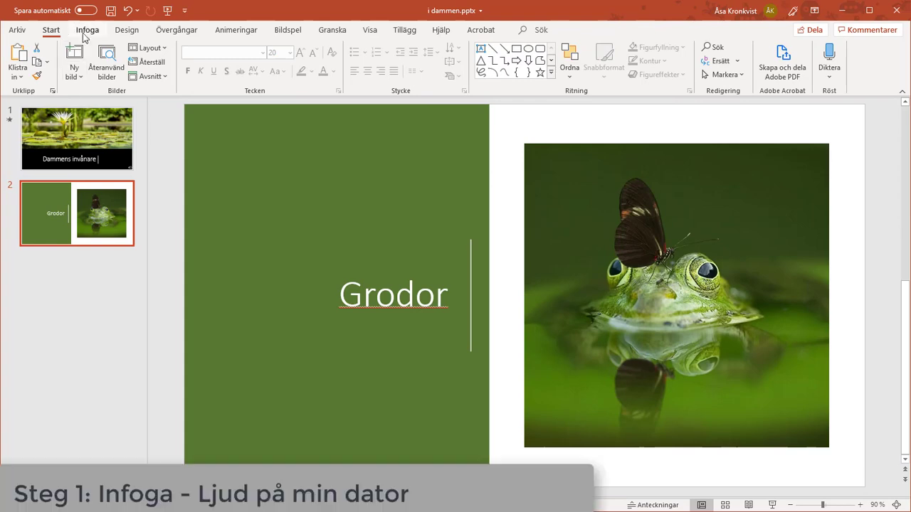
pyautogui.click(88, 31)
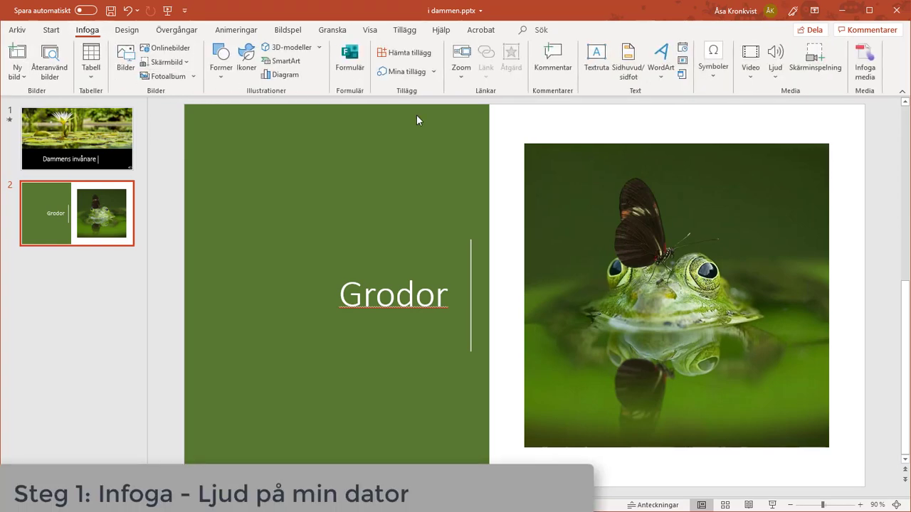
pyautogui.click(775, 67)
pyautogui.click(780, 94)
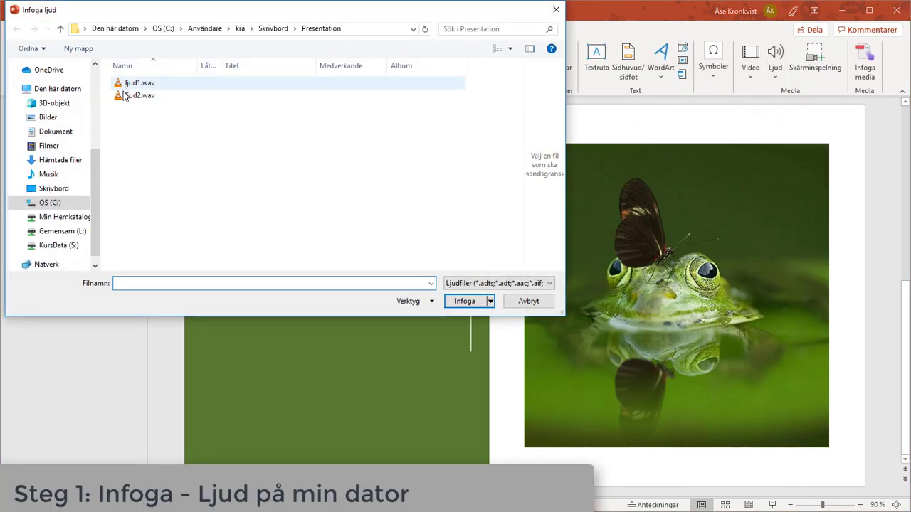
pyautogui.doubleClick(139, 95)
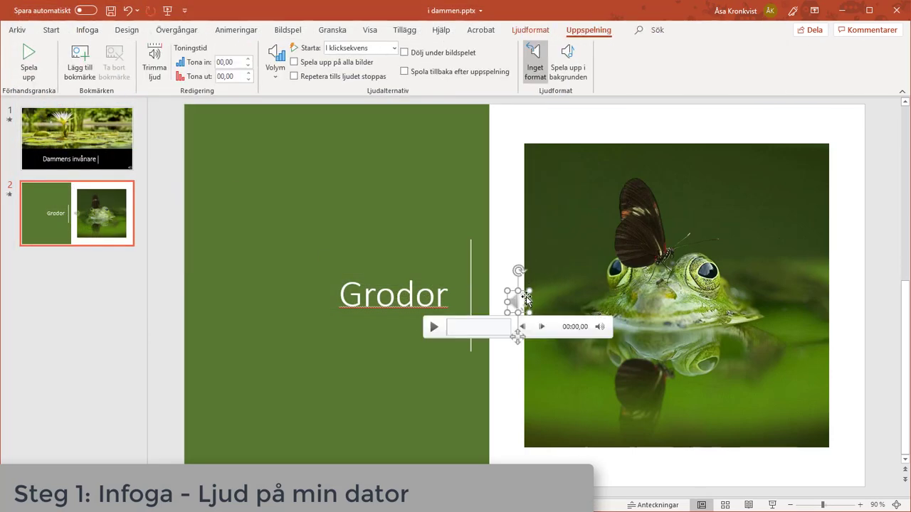
# Move the Grodor sound icon to the bottom-right corner and set it to start Automatiskt
pyautogui.moveTo(523, 295); pyautogui.dragTo(856, 475)
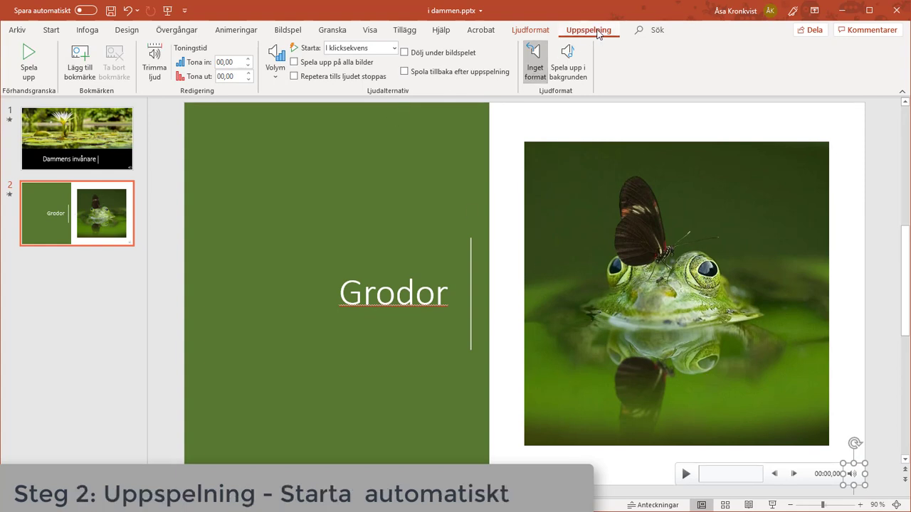
pyautogui.click(393, 48)
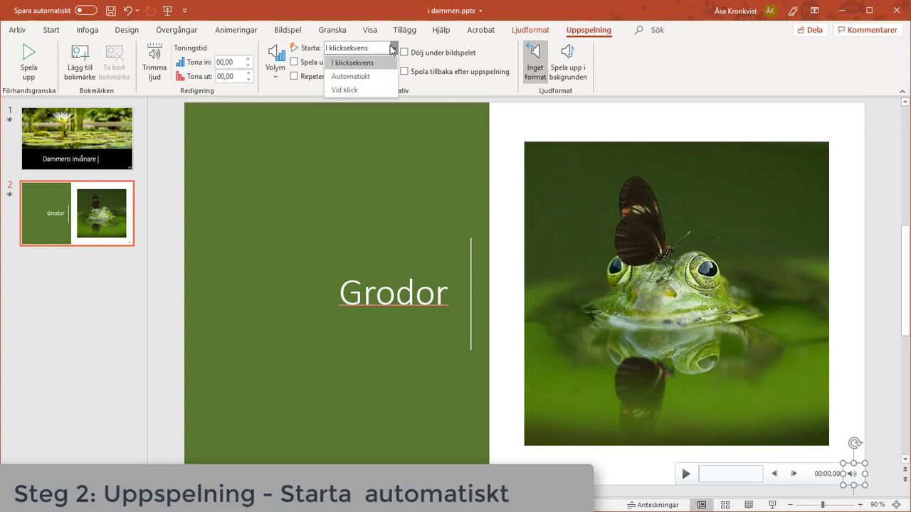
pyautogui.click(365, 80)
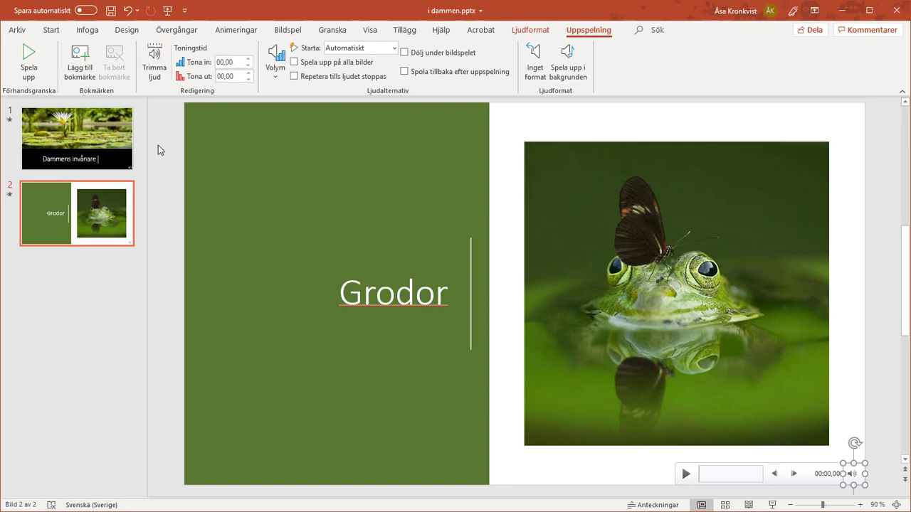
# On the title slide, scrub the sound to its end, showing a length of 00:03,97
pyautogui.click(113, 134)
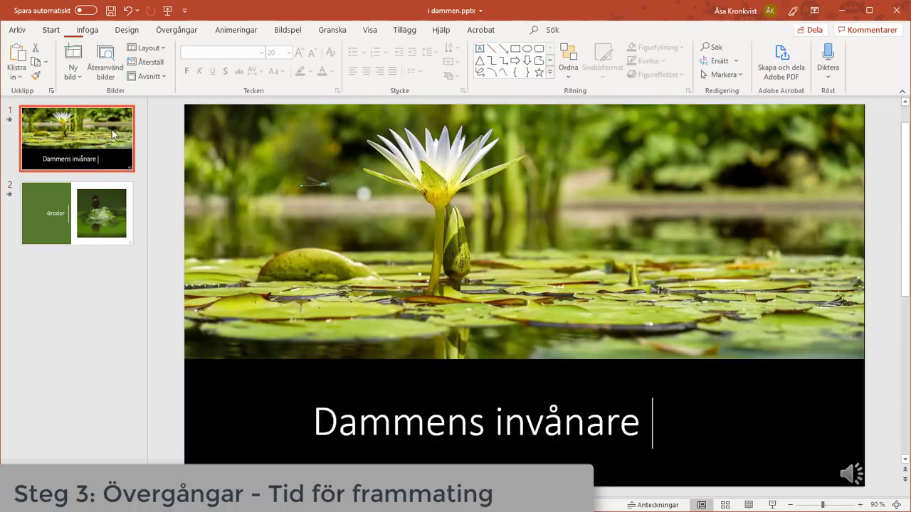
pyautogui.moveTo(852, 474)
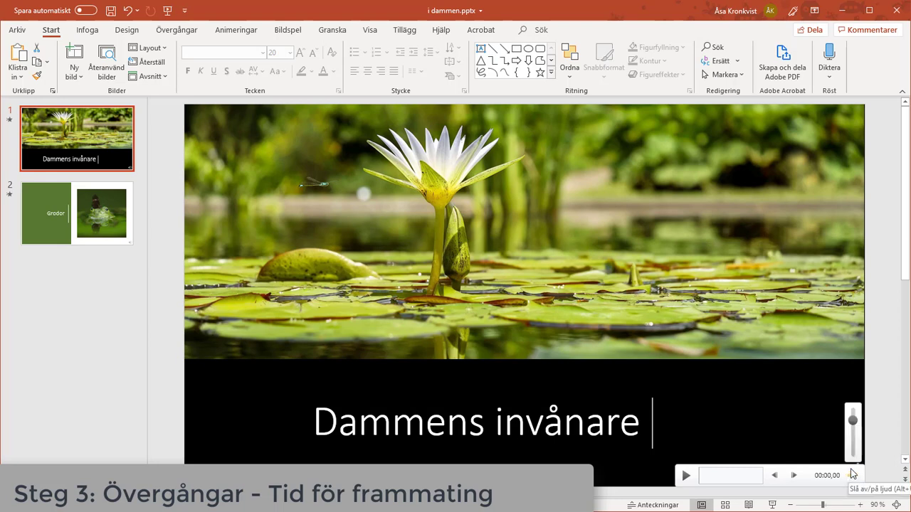
pyautogui.click(853, 474)
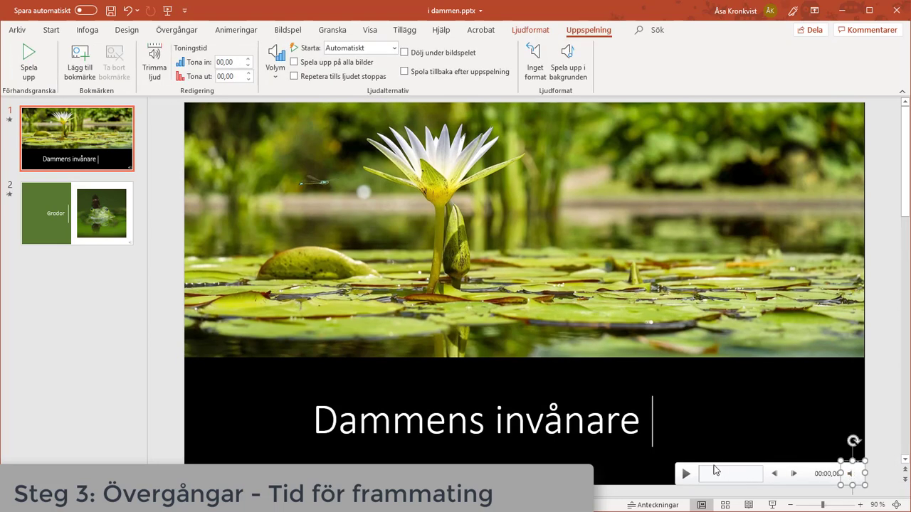
pyautogui.moveTo(700, 476); pyautogui.dragTo(770, 485)
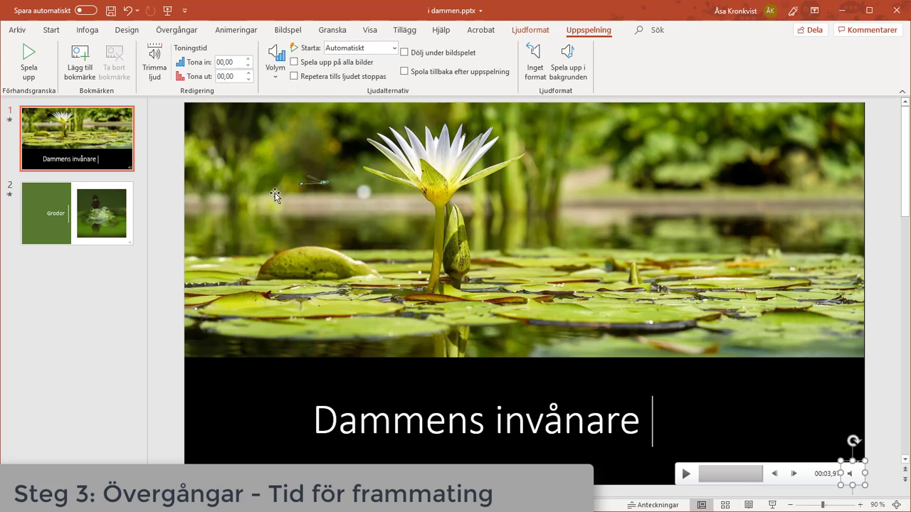
# Turn on timed advance (Efter) for the title slide and raise its time
pyautogui.click(182, 29)
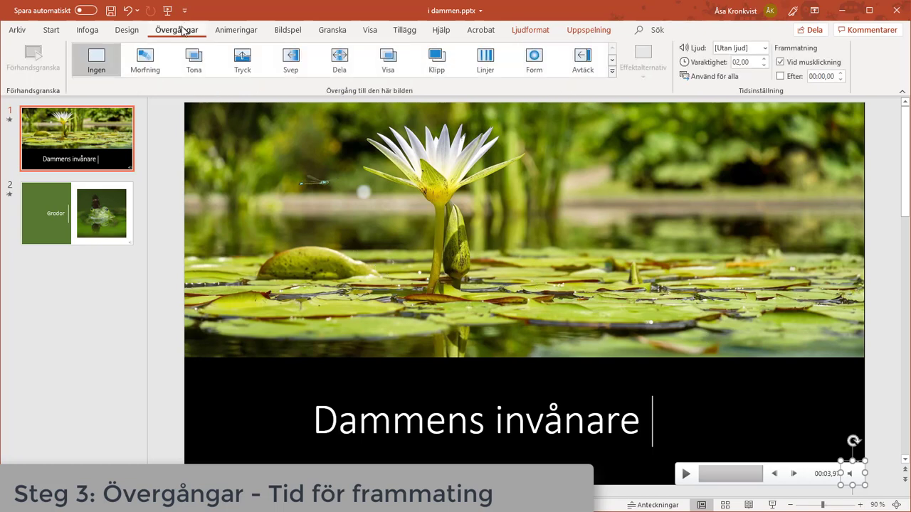
pyautogui.click(781, 77)
pyautogui.click(842, 73)
# Make the Grodor slide advance automatically after 00:27,00 to fit its sound
pyautogui.click(62, 198)
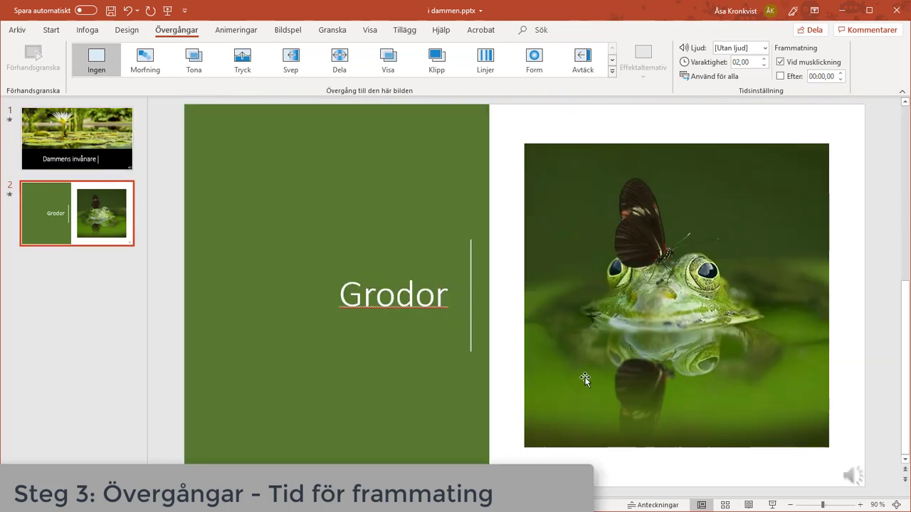
pyautogui.click(853, 474)
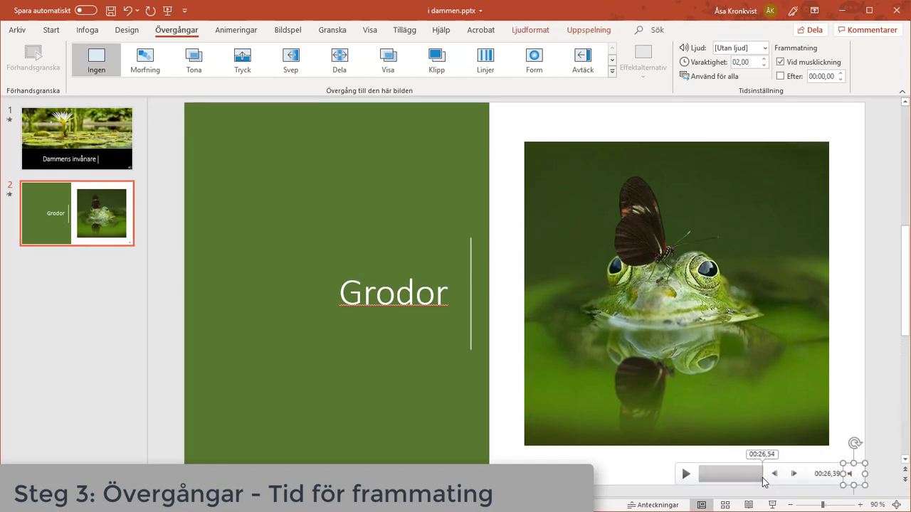
pyautogui.click(843, 74)
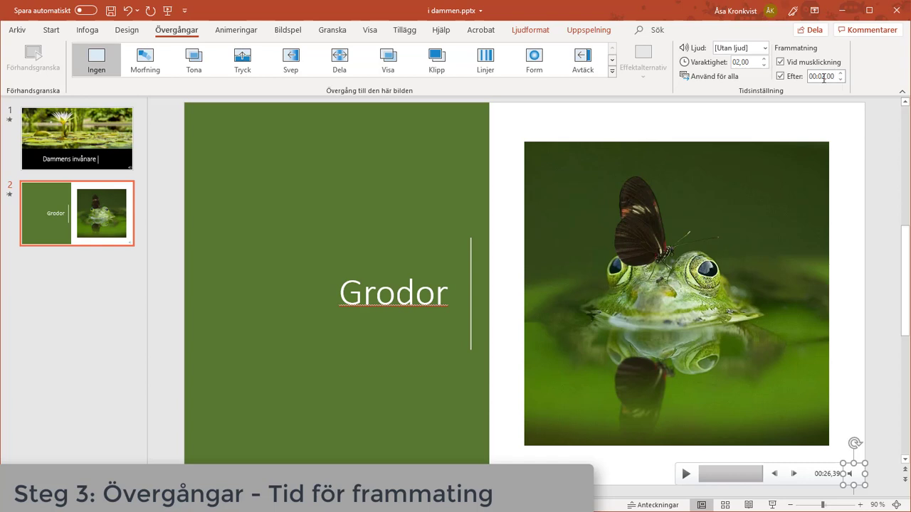
pyautogui.click(824, 77)
pyautogui.click(826, 78)
pyautogui.click(886, 350)
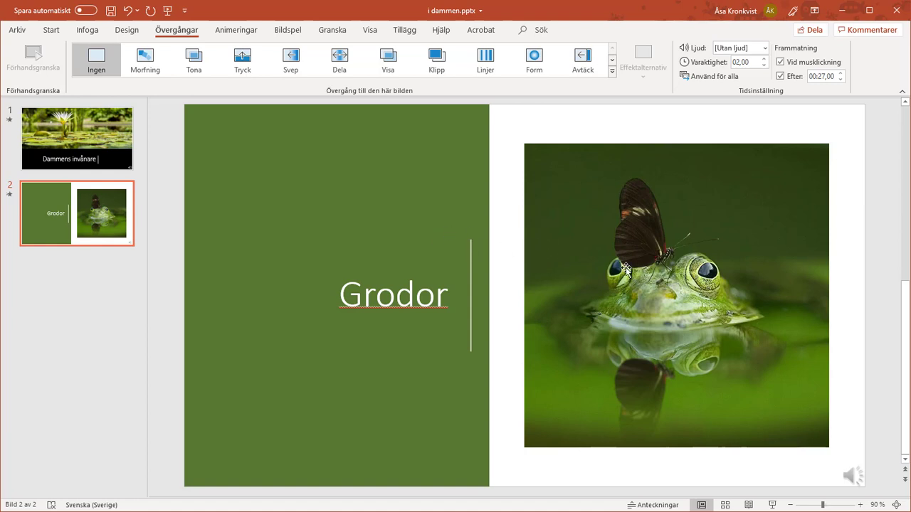
pyautogui.moveTo(857, 482)
pyautogui.moveTo(859, 467)
# Export the presentation as an HD (720p) video with recorded timings via Skapa video
pyautogui.click(16, 31)
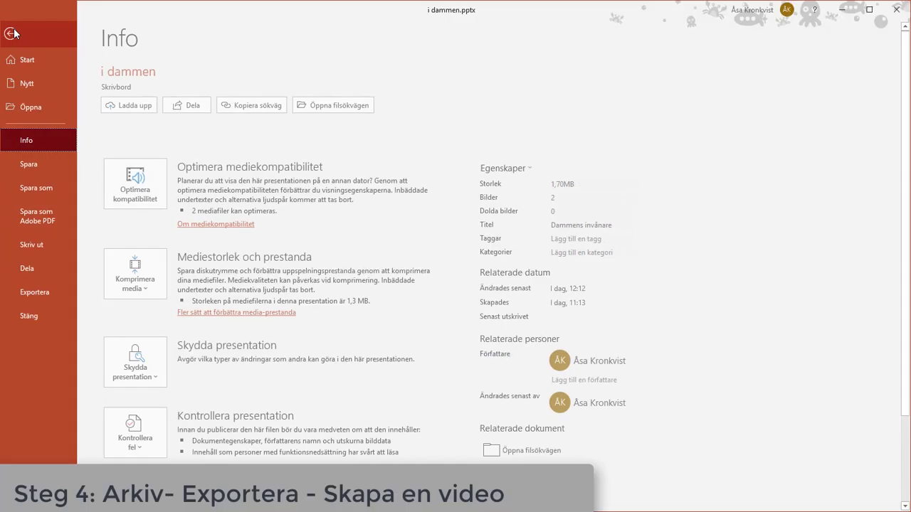
pyautogui.click(55, 288)
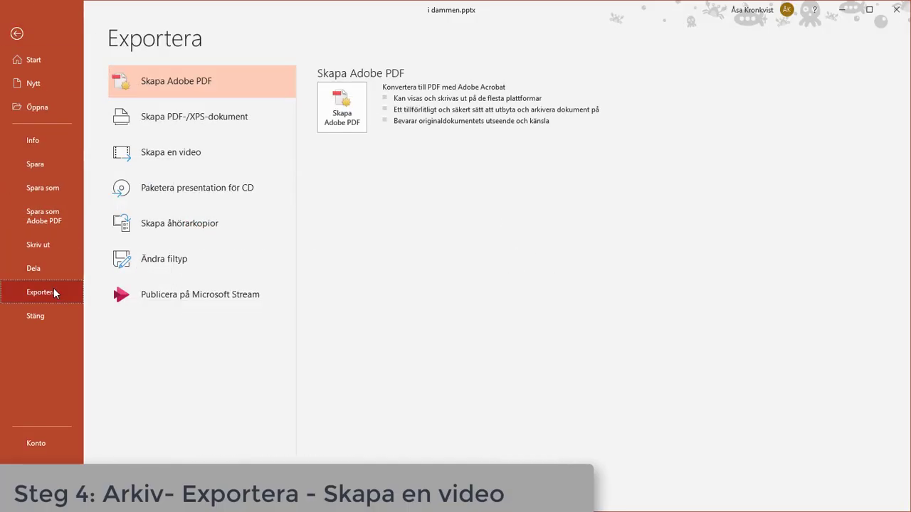
pyautogui.click(175, 158)
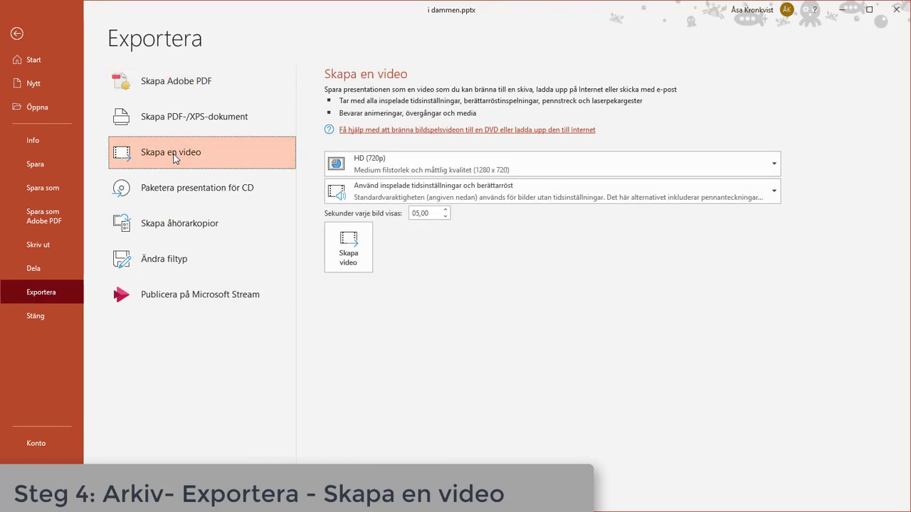
pyautogui.click(767, 165)
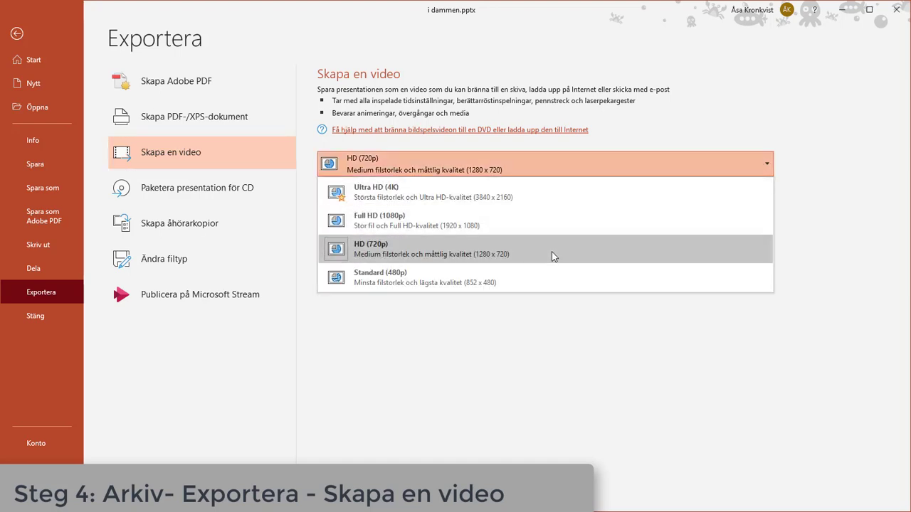
pyautogui.click(678, 168)
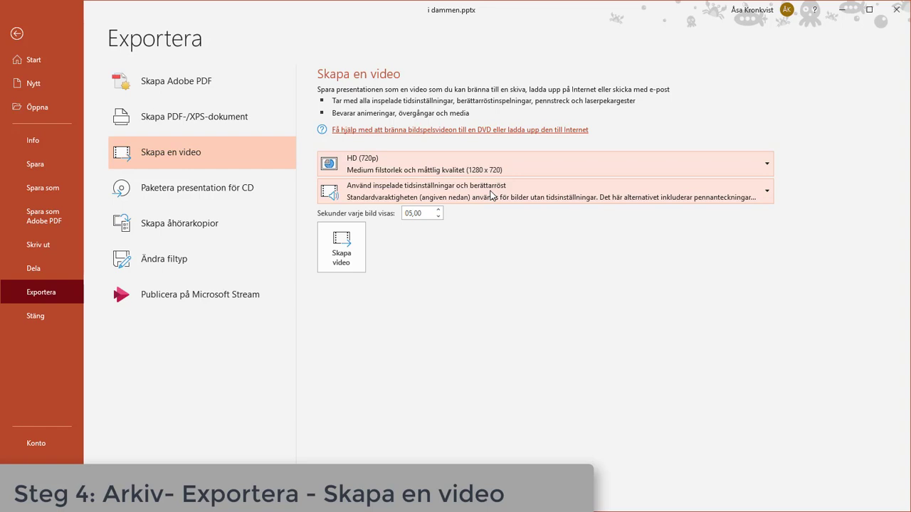
pyautogui.click(344, 252)
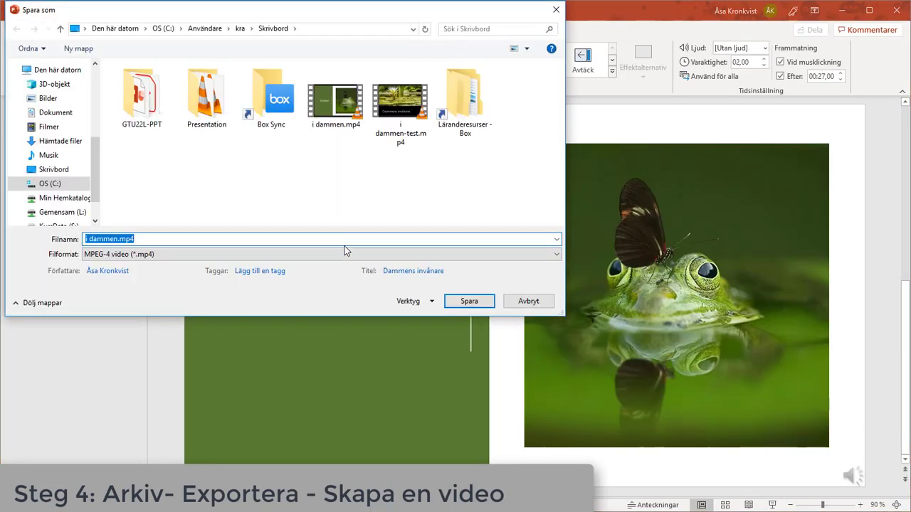